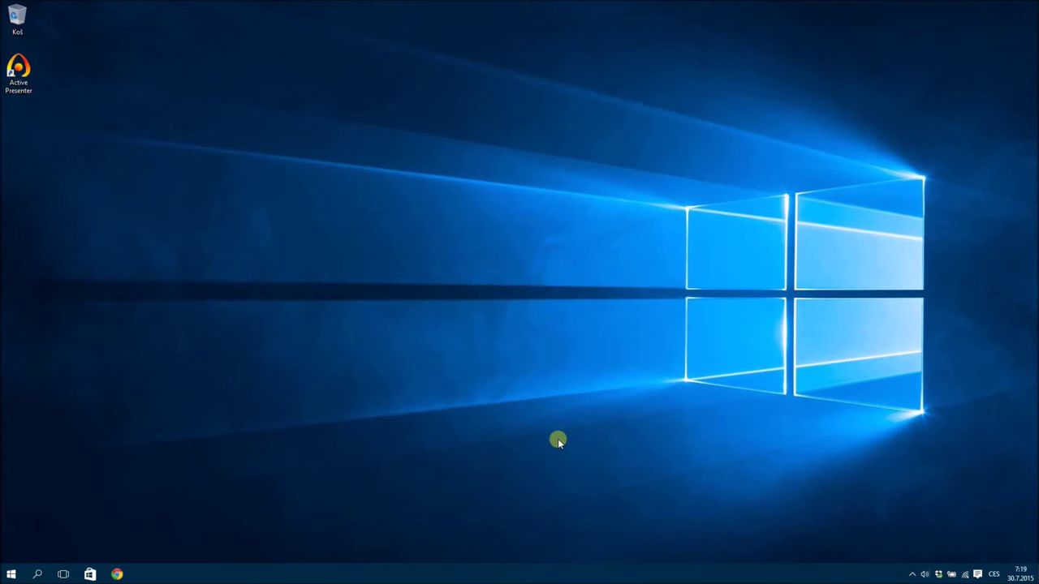
- Resize the Start menu to be slightly shorter, check it by reopening it, and leave it closed
click(12, 577)
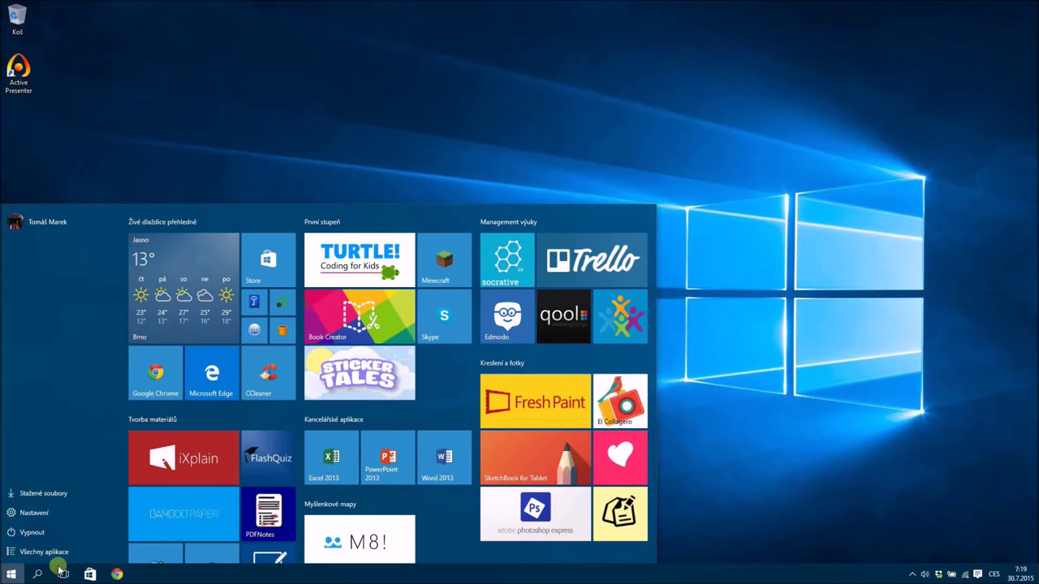
scroll(491, 408, down, 2)
scroll(492, 407, up, 2)
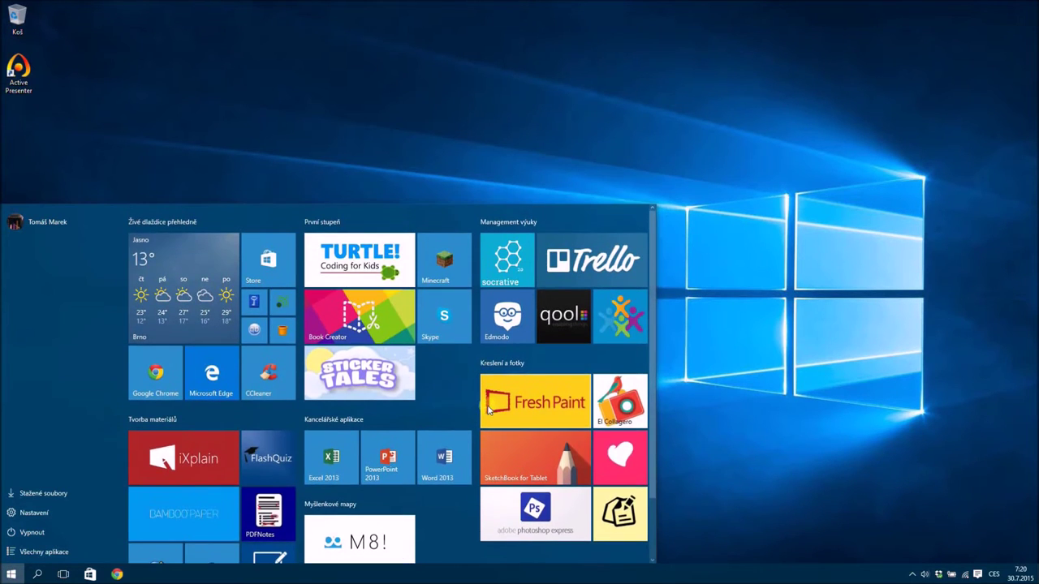
drag(705, 360, 652, 348)
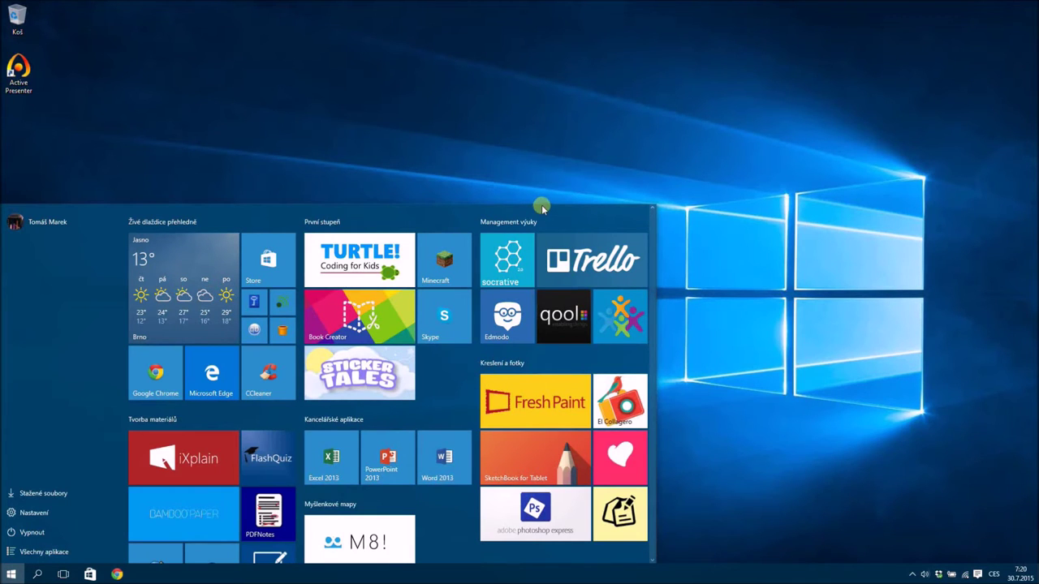
drag(542, 207, 514, 223)
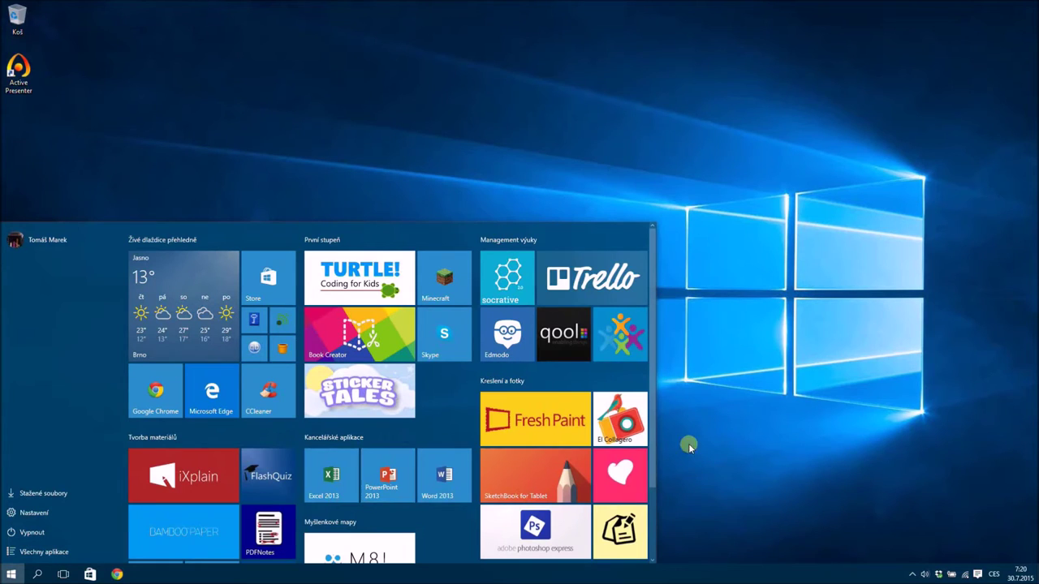
click(669, 388)
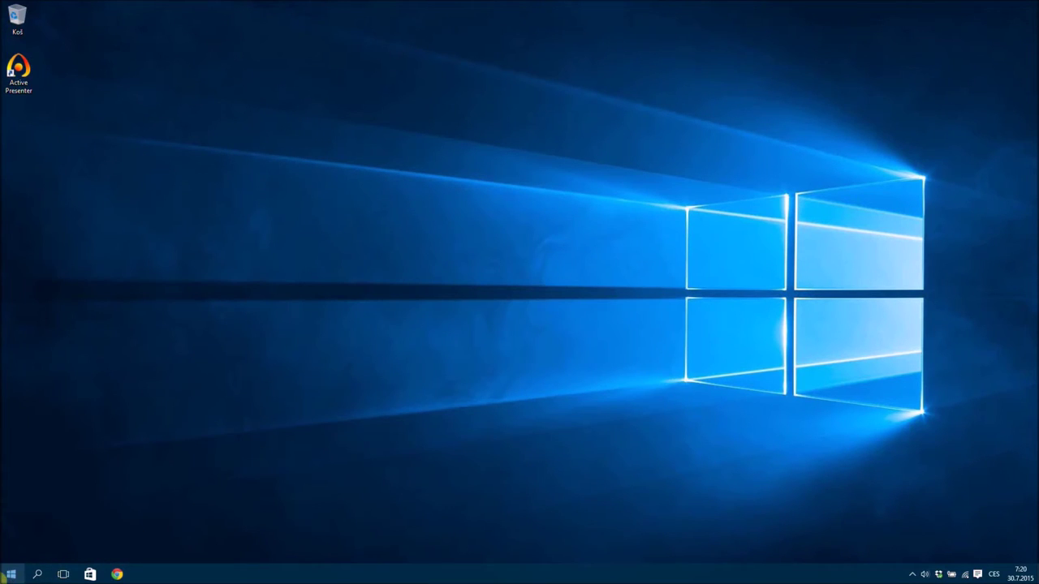
click(13, 575)
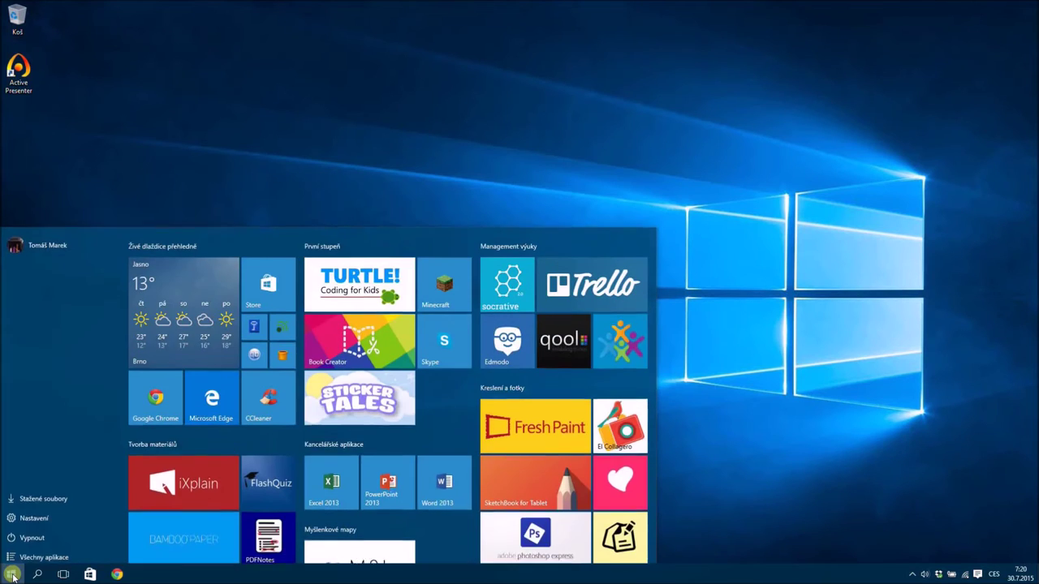
click(13, 576)
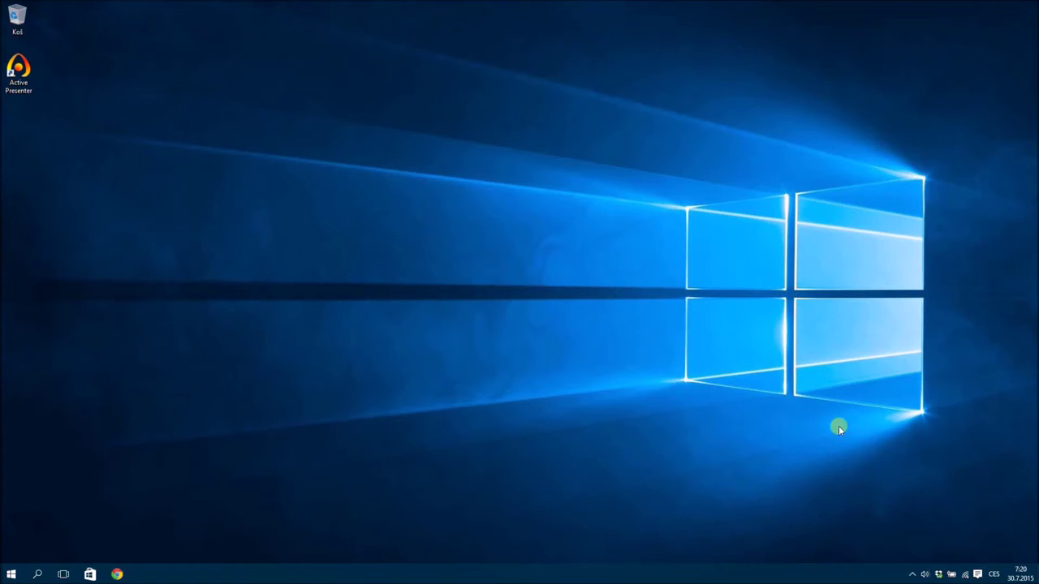
- Turn on tablet mode from the Action Center and dismiss the Action Center to show the full Start screen
click(977, 575)
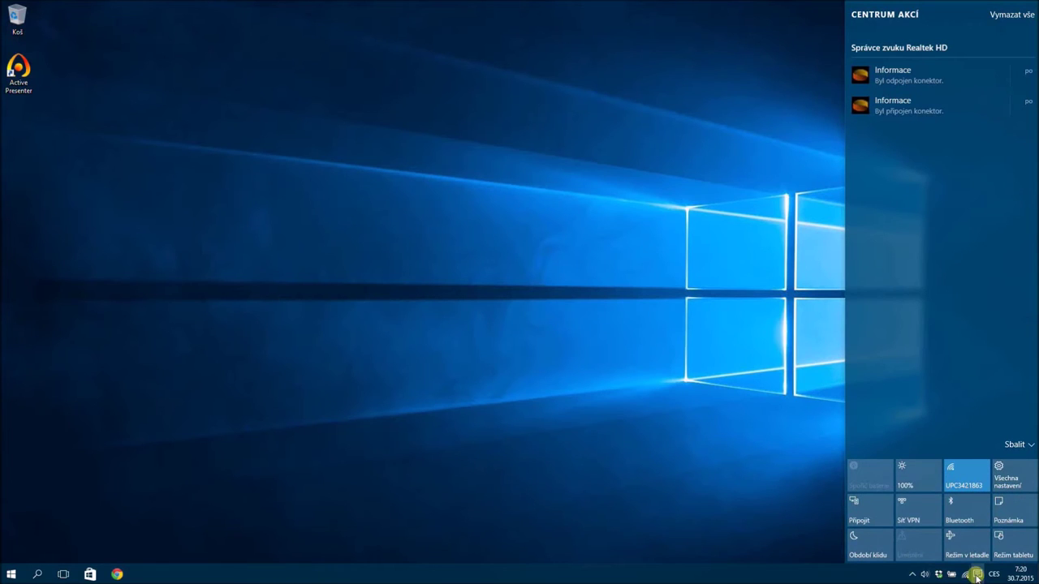
click(1009, 549)
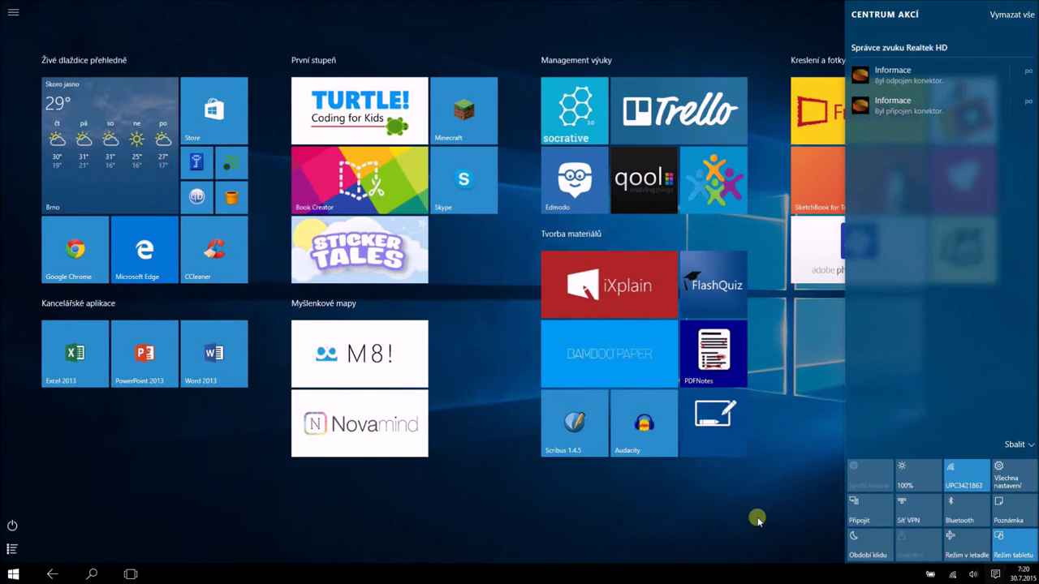
click(756, 521)
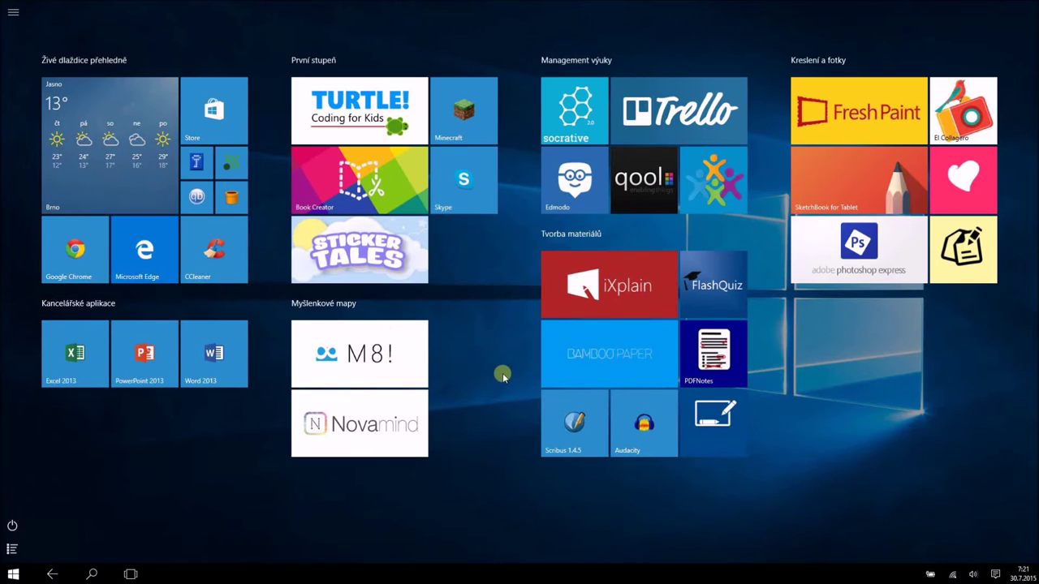
- Launch the M8! mind map app and Bamboo Paper, returning to the Start screen after each one
click(377, 359)
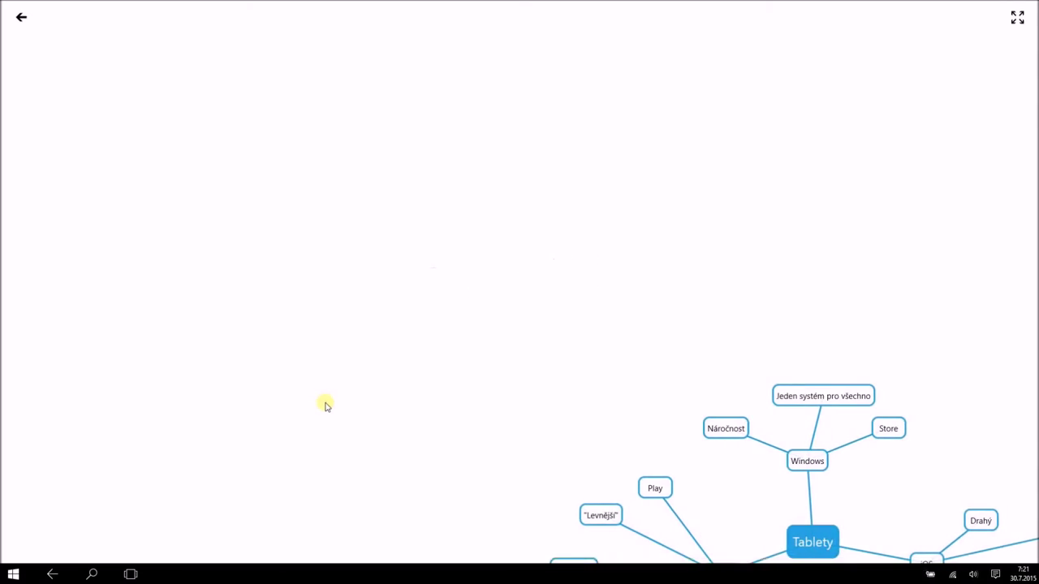
click(6, 575)
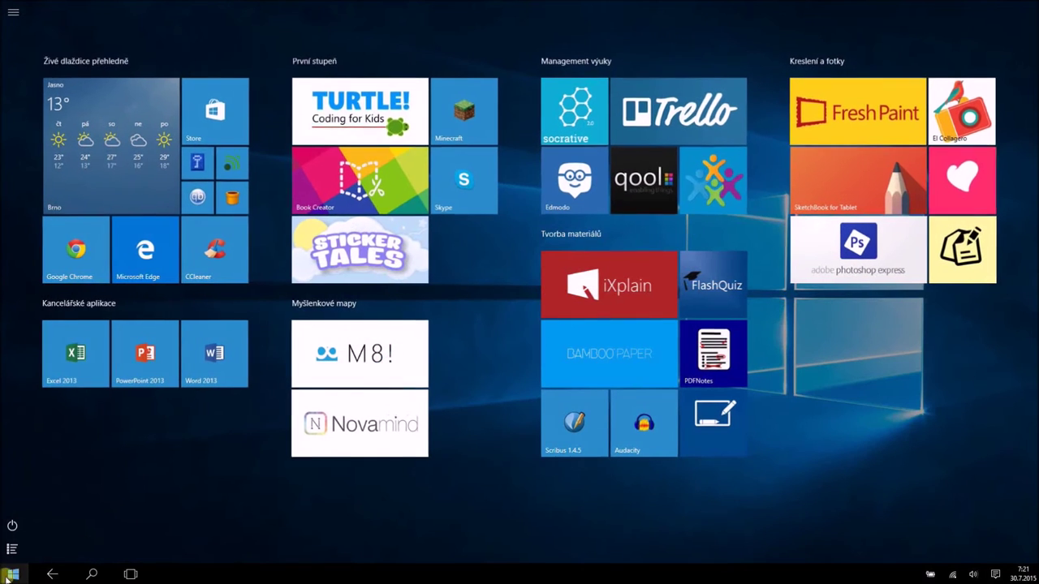
click(568, 349)
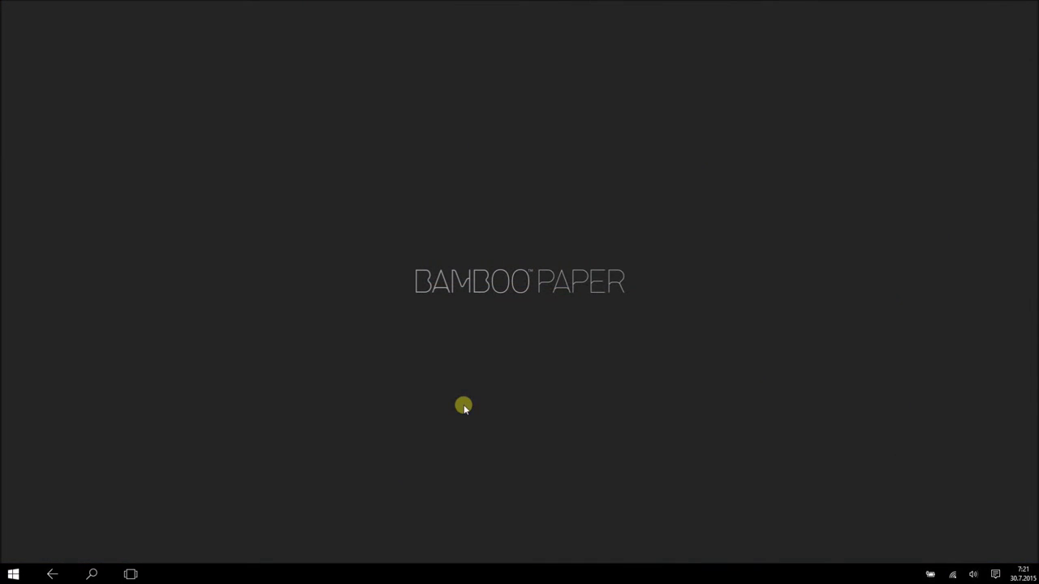
click(651, 314)
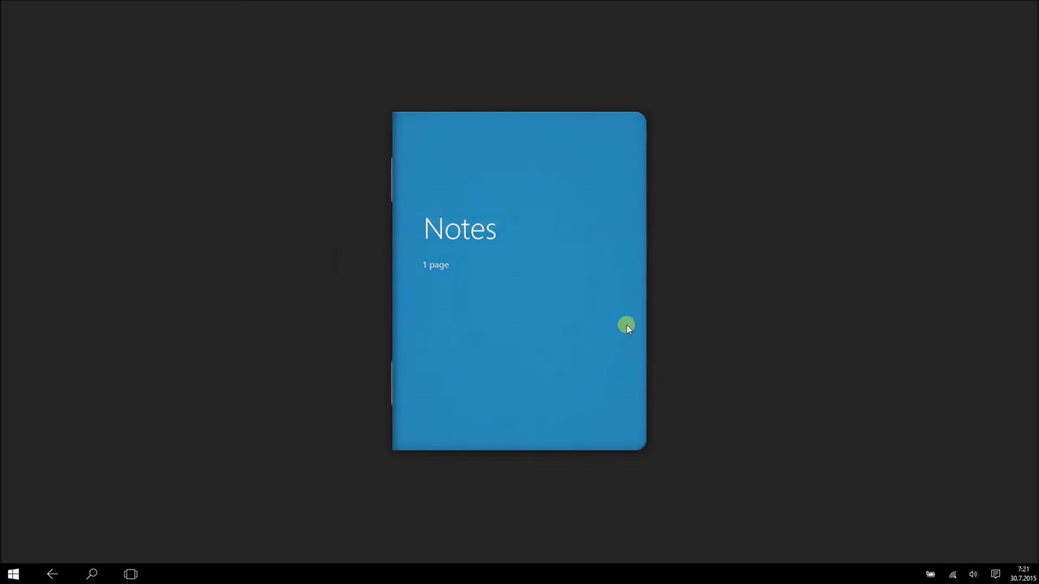
click(10, 574)
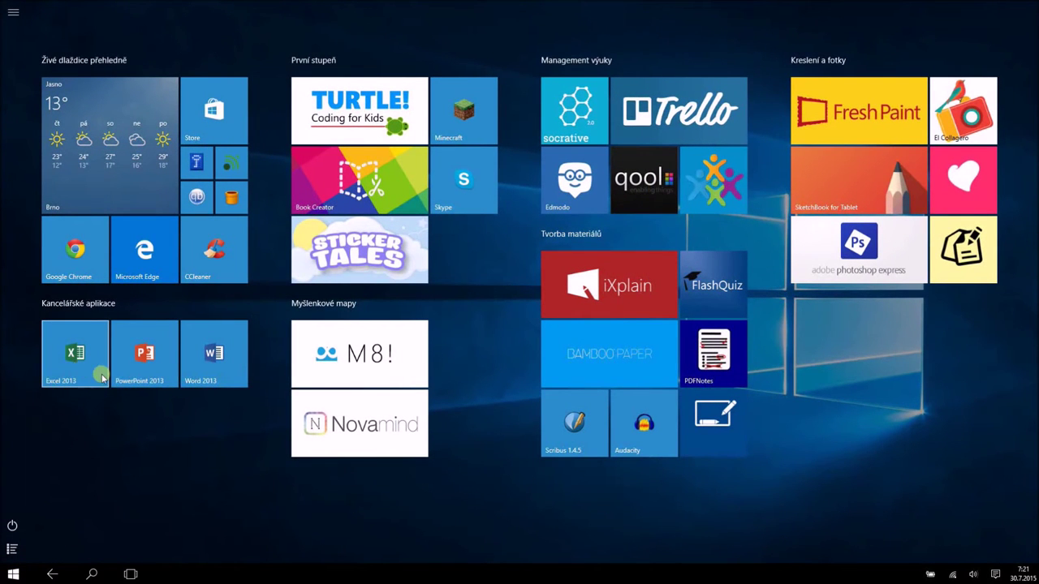
- Launch Excel 2013, return to the Start screen, and launch Word 2013
click(176, 413)
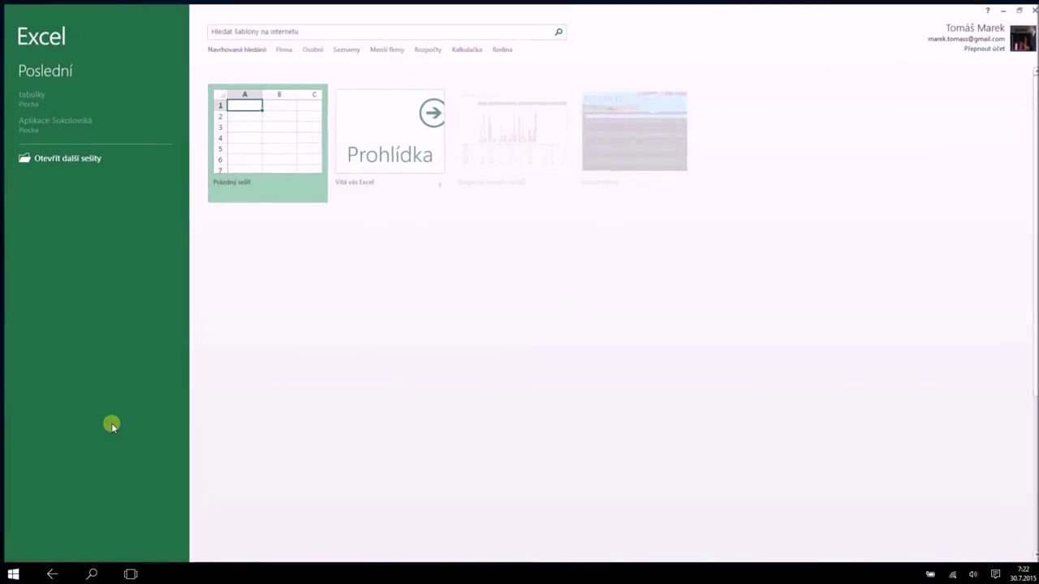
key(super)
click(208, 352)
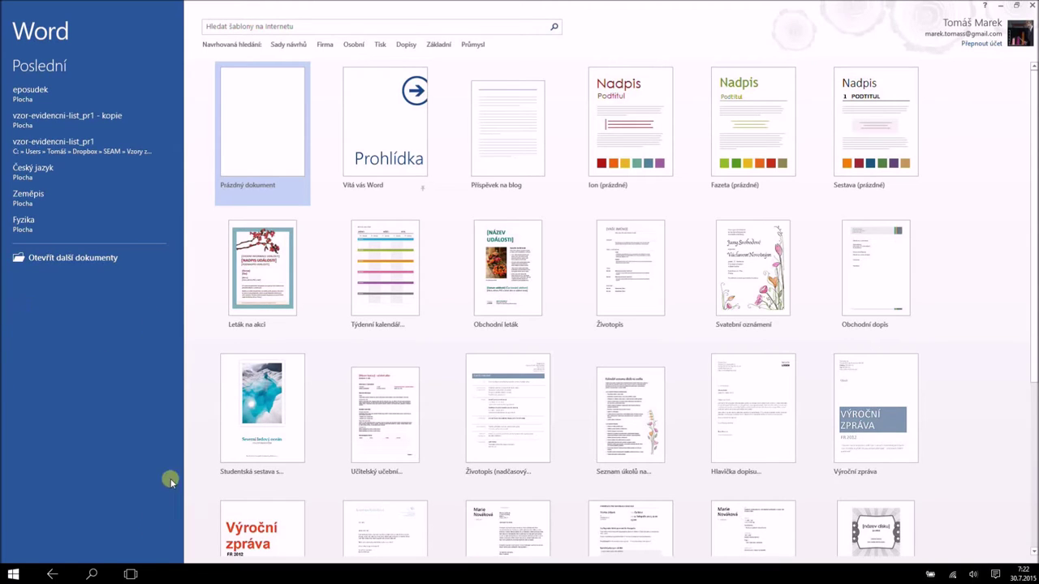
- Use Task View to switch to Word and to the M8! mind map, ending on the Start screen
click(130, 576)
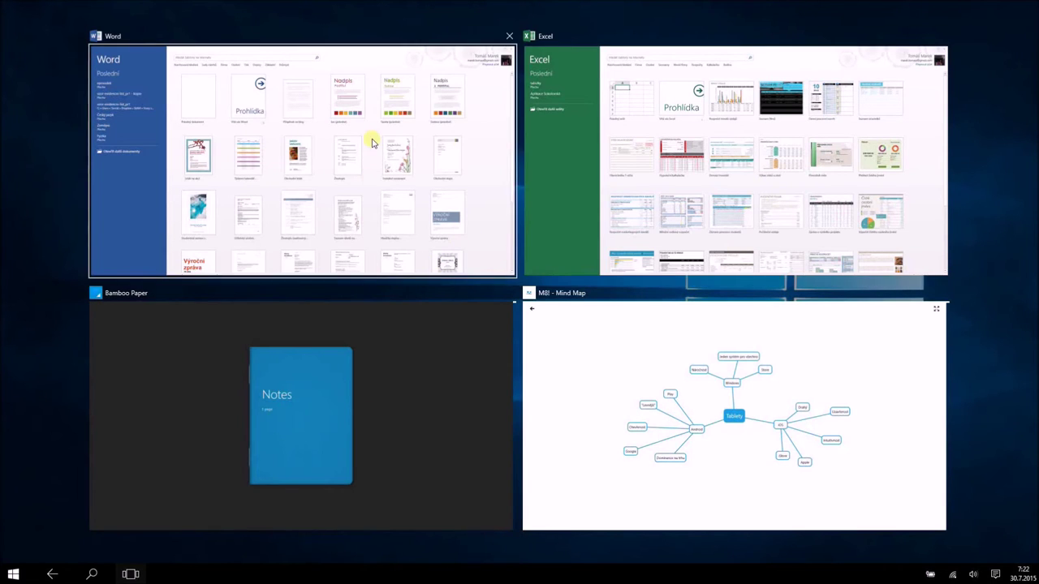
click(404, 205)
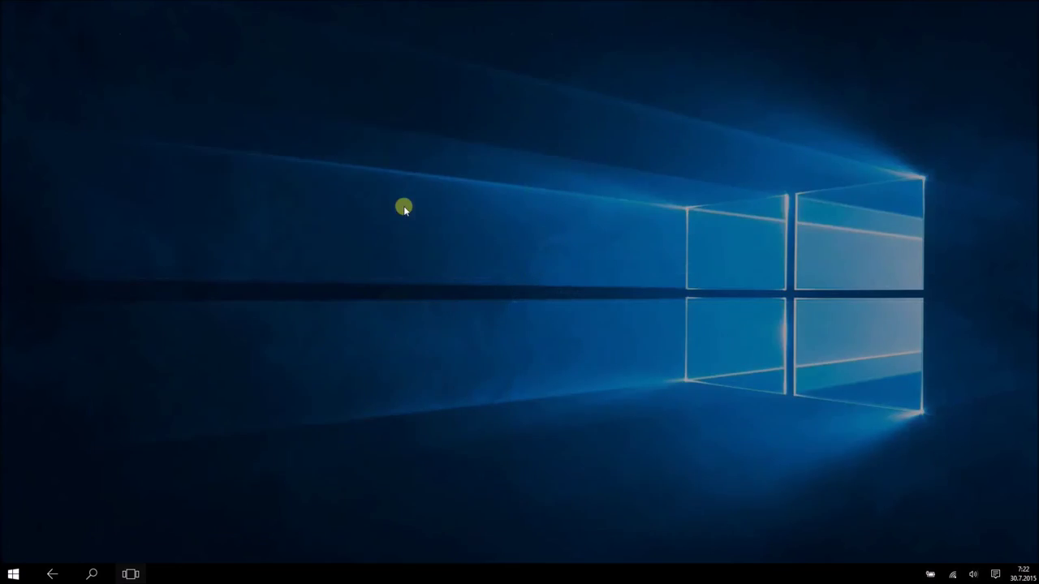
click(128, 575)
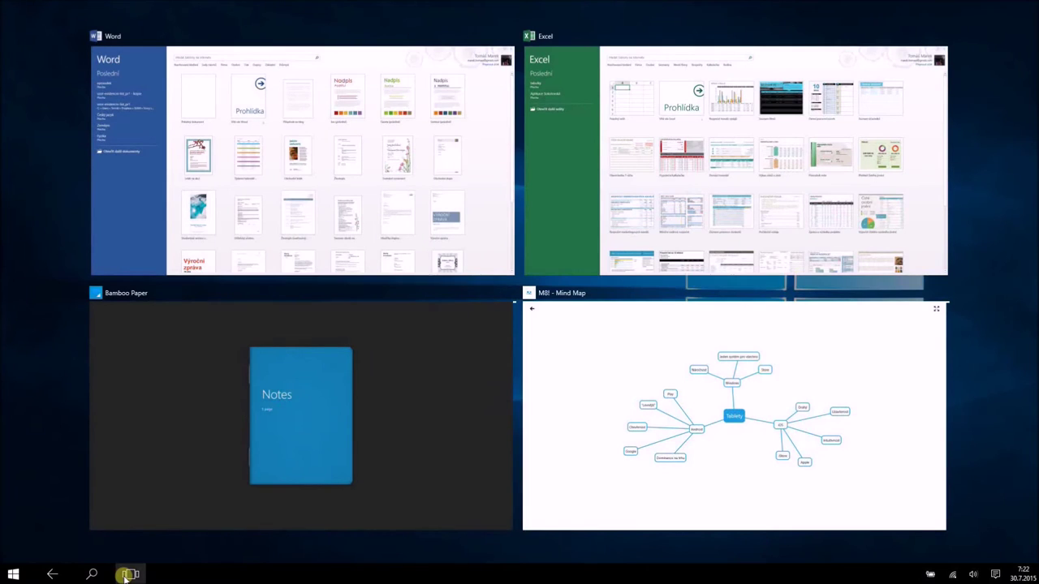
click(556, 357)
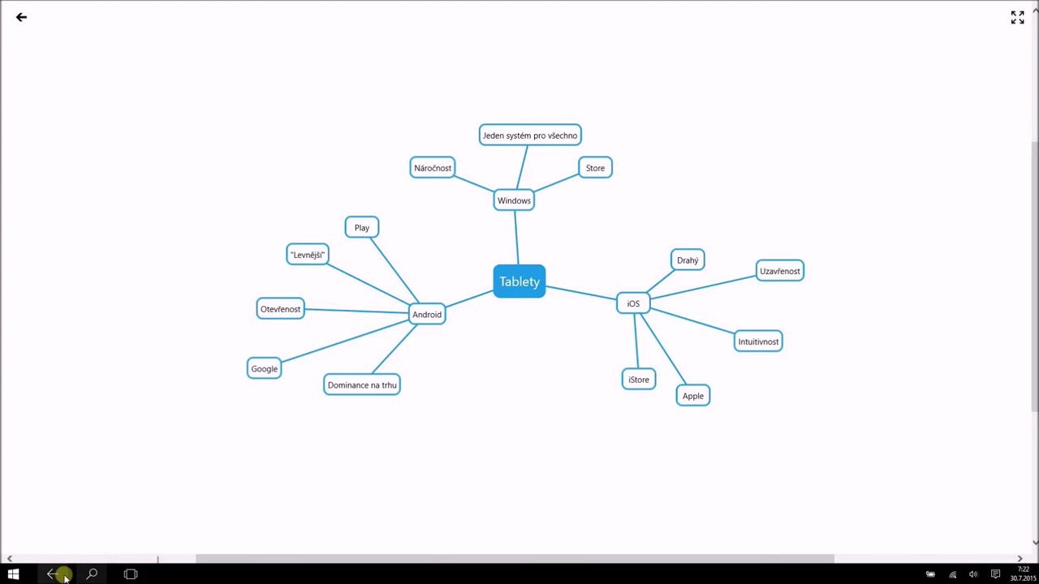
click(7, 576)
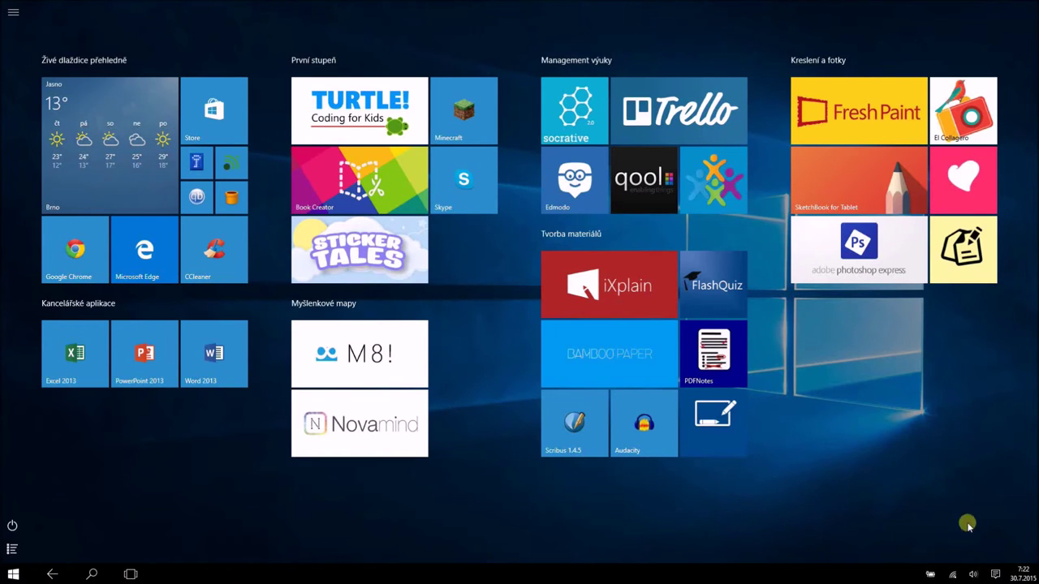
- Turn off tablet mode from the Action Center and dismiss the open menus to show the M8! Mind Map window
click(996, 574)
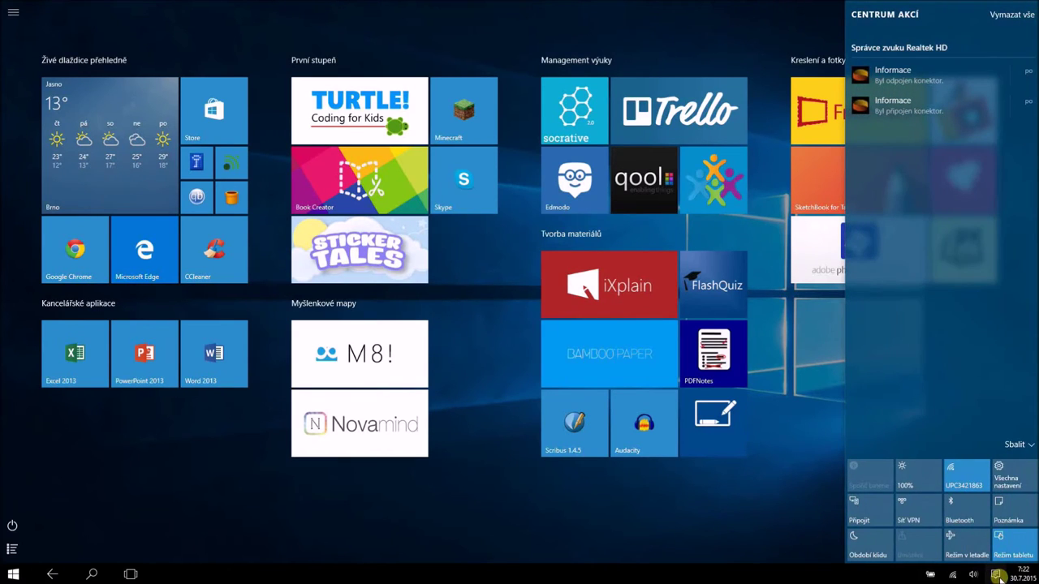
click(1013, 546)
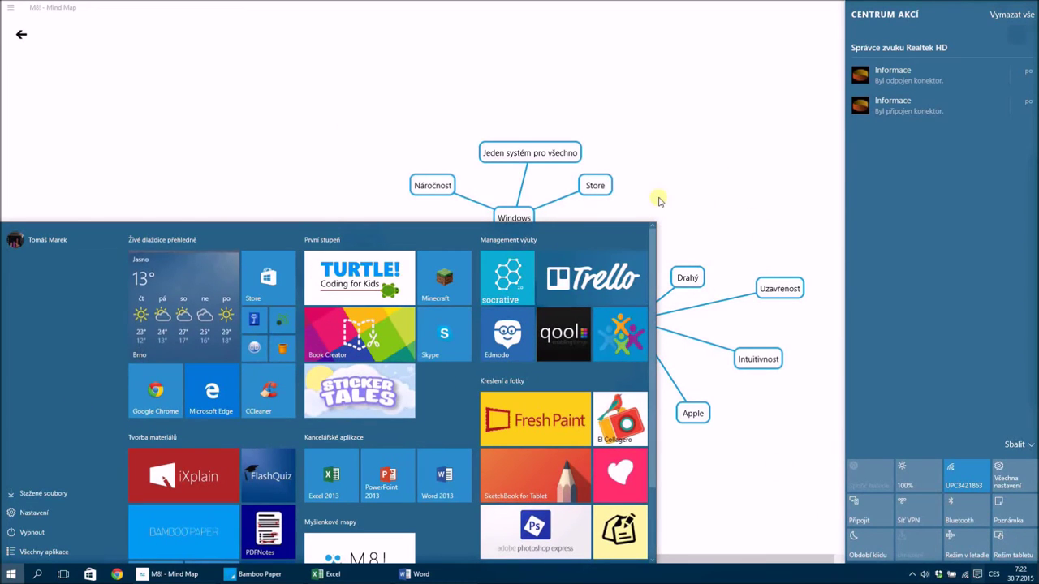
click(739, 184)
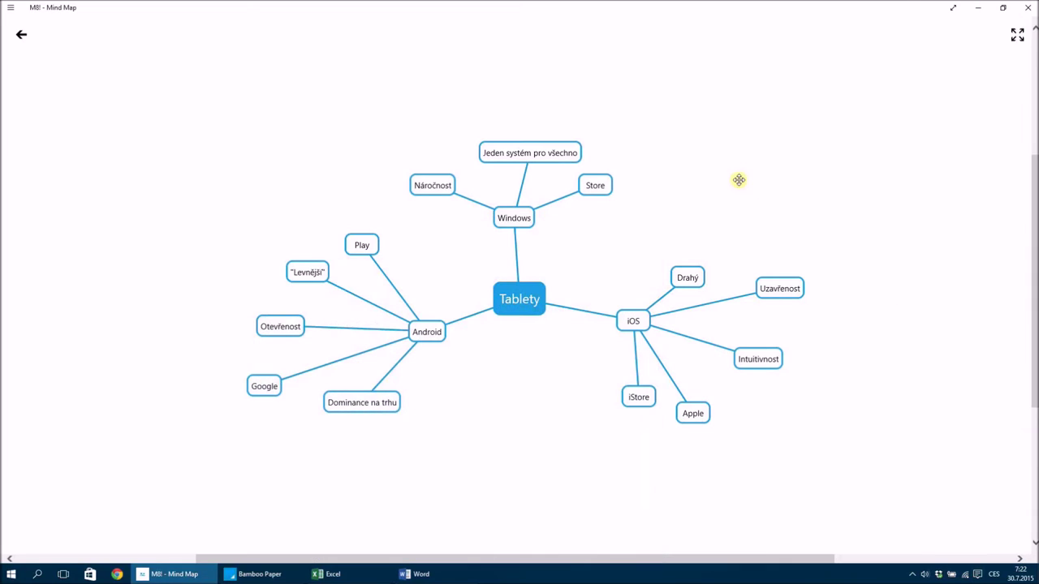
- Restore M8! Mind Map to a floating window lower on the desktop, and minimize it and Word
click(1002, 12)
drag(666, 25, 649, 97)
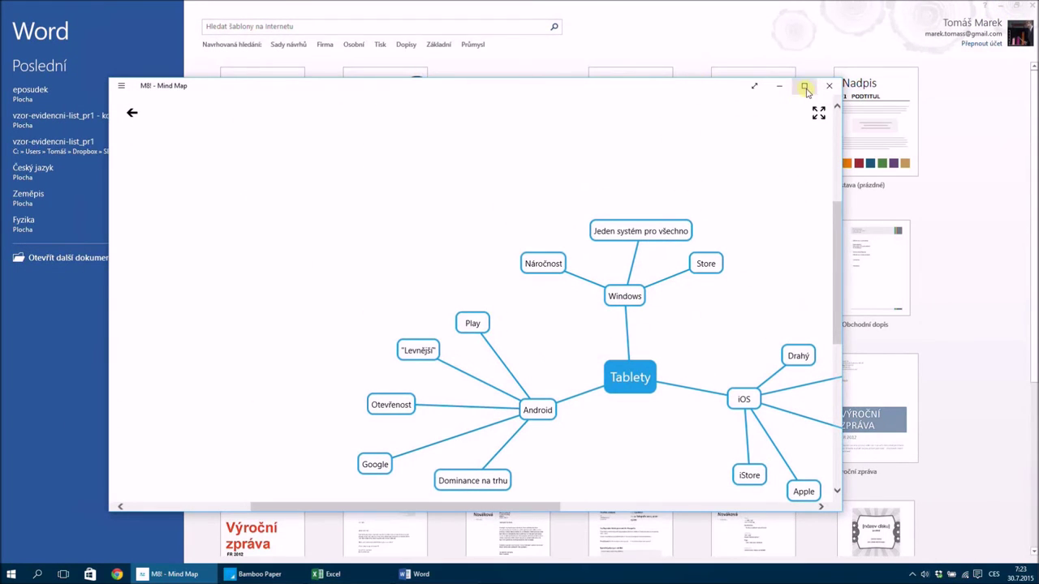
click(779, 86)
click(1000, 6)
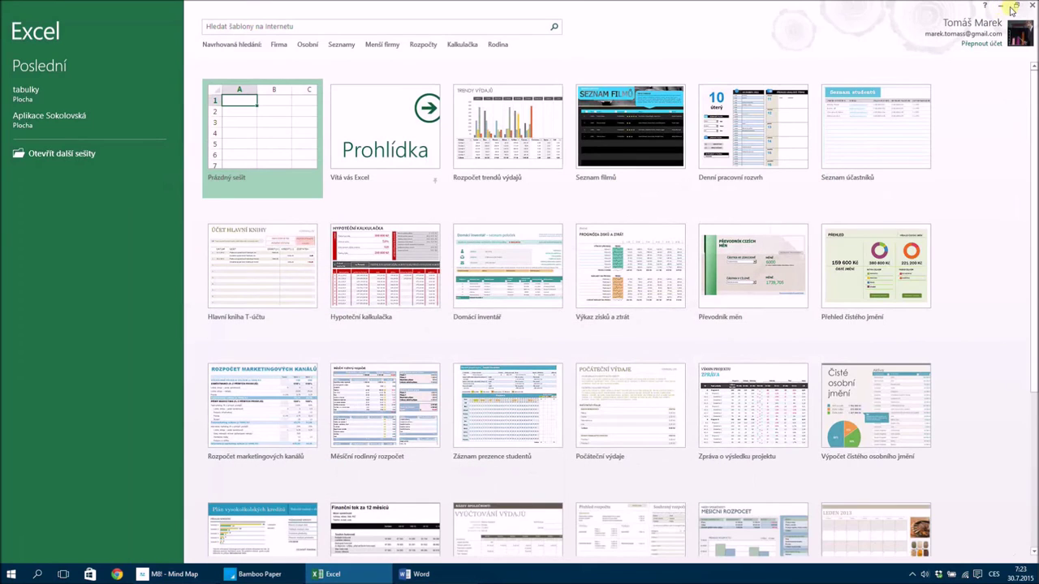
- Minimize Excel and reposition Bamboo Paper as a floating window nearer the middle of the desktop
click(1014, 6)
click(938, 24)
mouse_move(572, 38)
mouse_down()
mouse_move(615, 16)
mouse_move(622, 97)
mouse_move(575, 51)
mouse_up()
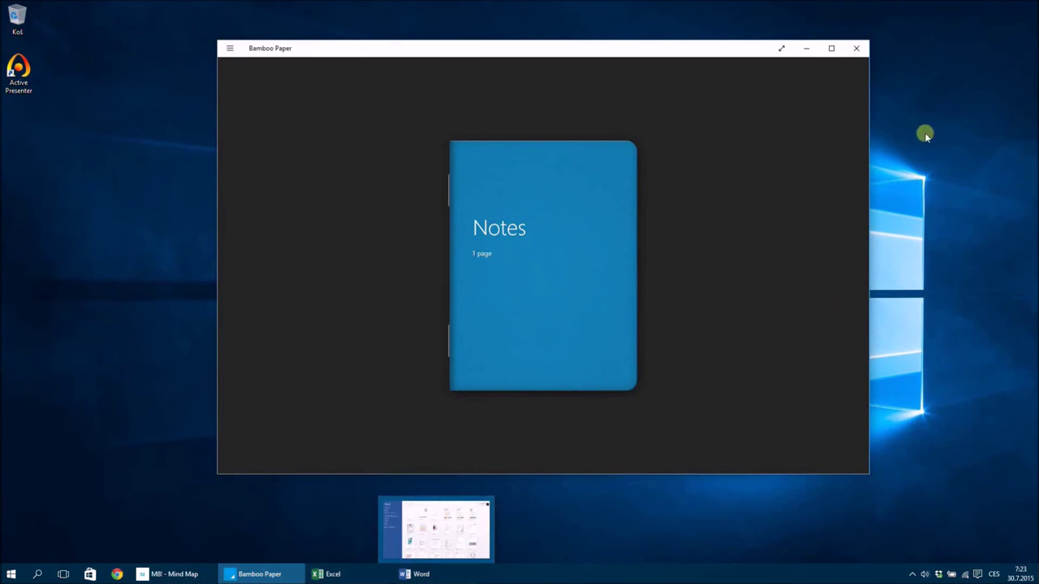
drag(726, 51, 760, 60)
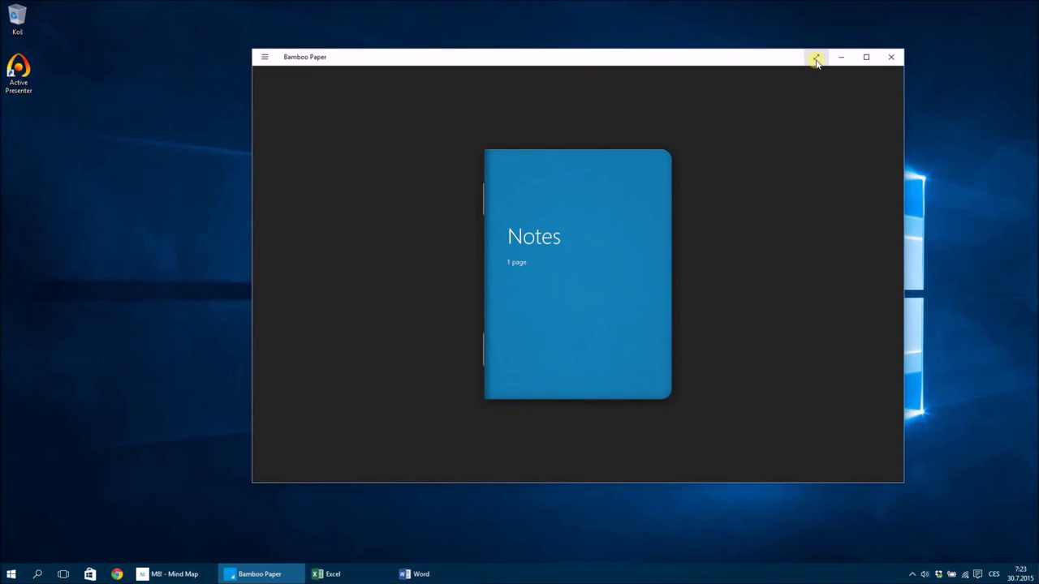
- Show Bamboo Paper in full-screen mode, return it to a floating window, and close the app
click(815, 58)
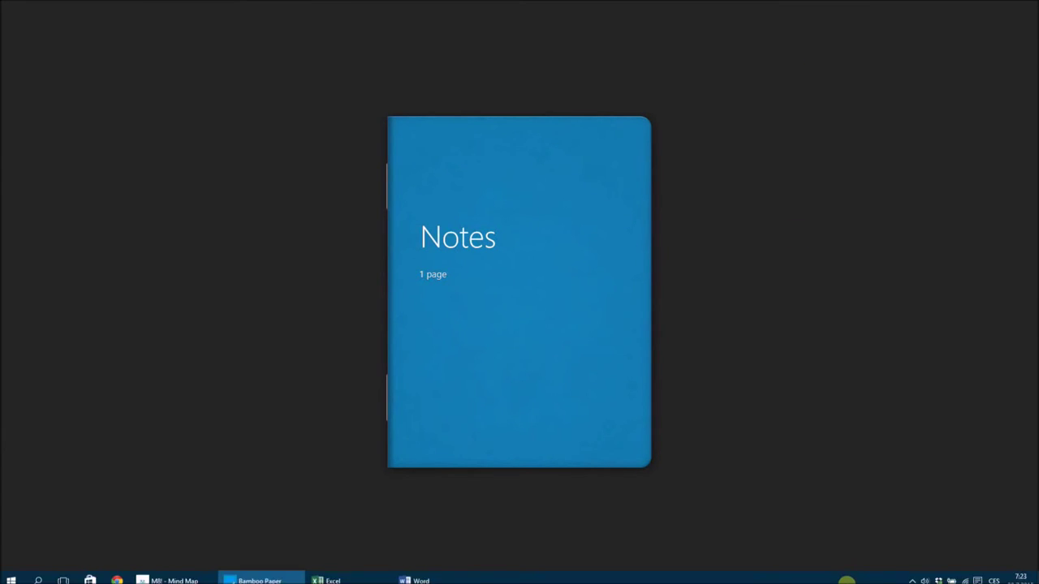
mouse_move(840, 3)
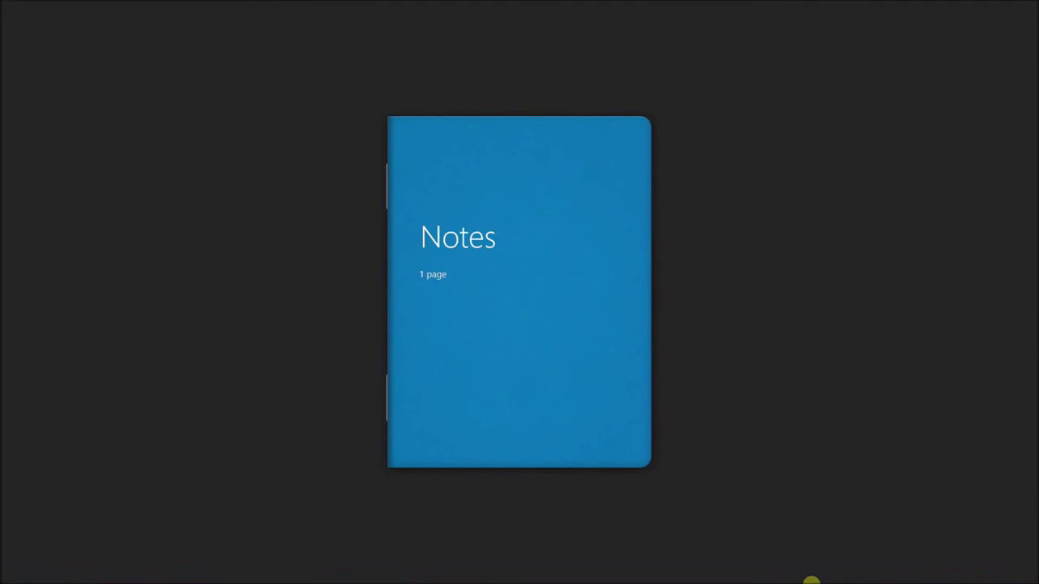
mouse_move(911, 4)
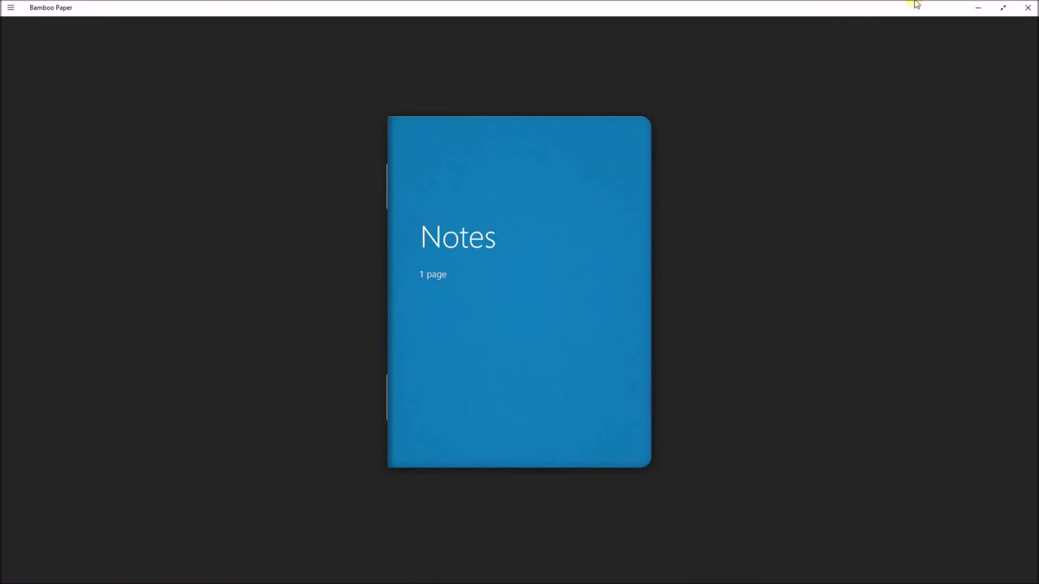
click(998, 7)
click(891, 58)
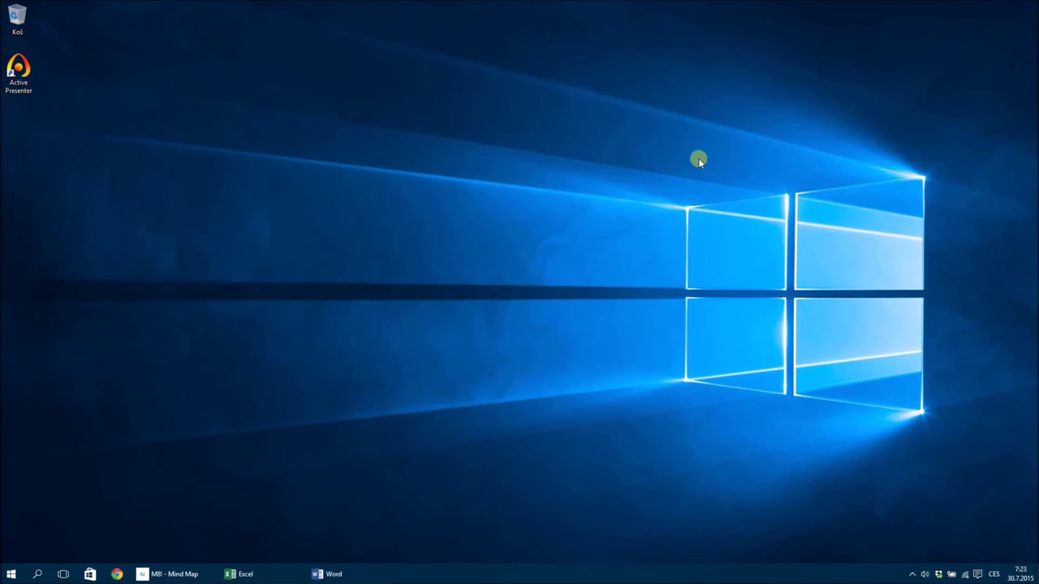
- Turn tablet mode back on from the Action Center
click(978, 574)
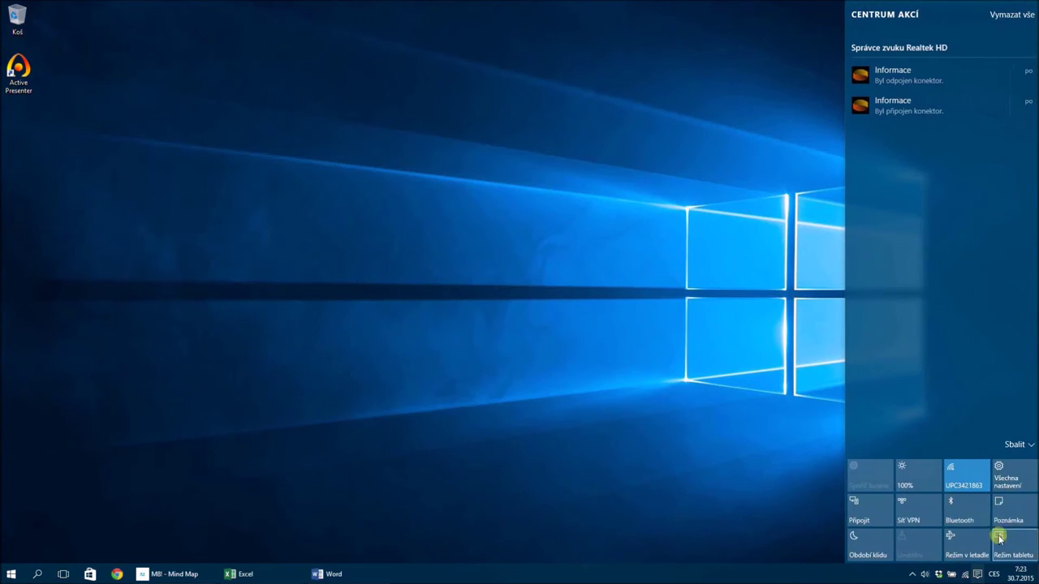
click(1006, 548)
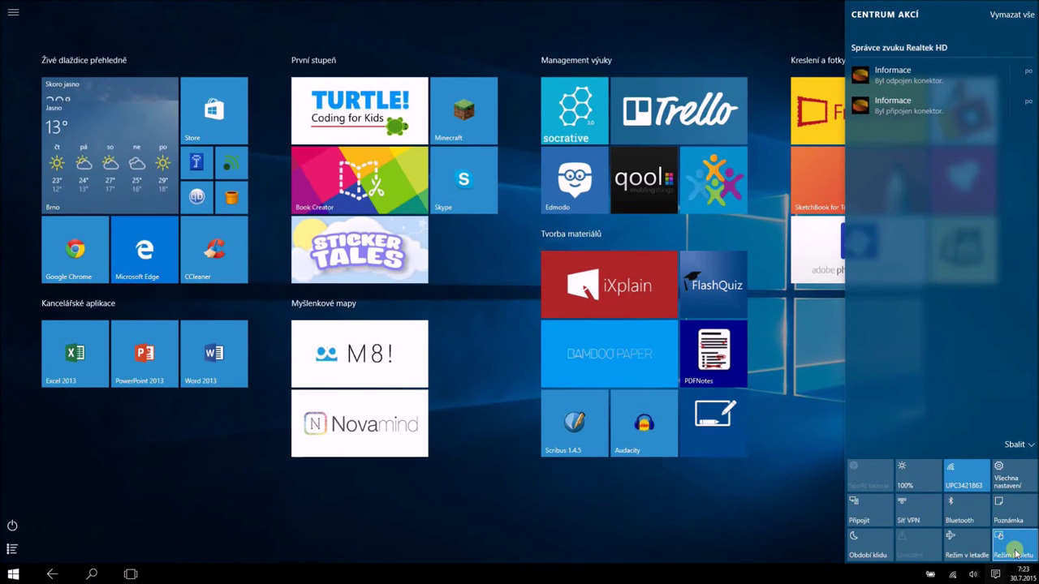
- Turn off tablet mode from the Action Center and dismiss the notification pane to return to the desktop
click(1015, 549)
click(464, 63)
- Open the Windows Settings app (Nastavení) to view its categories, and close it
click(10, 572)
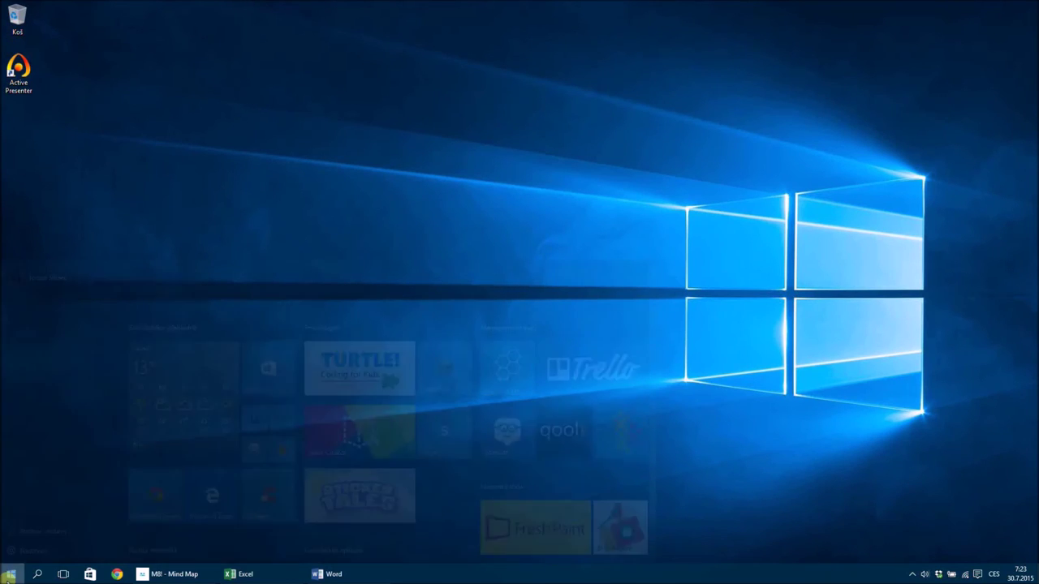
click(36, 518)
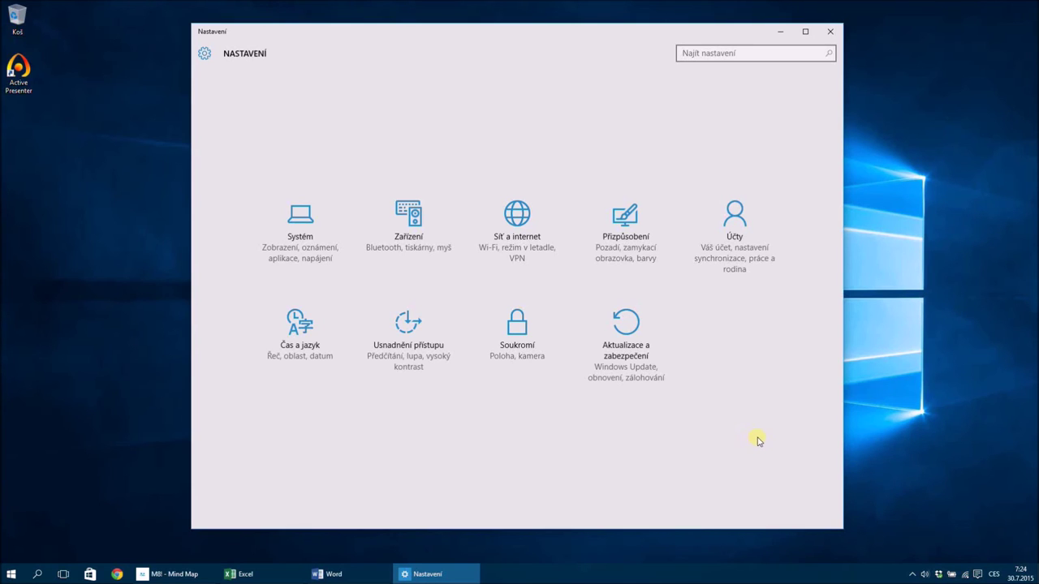
click(829, 32)
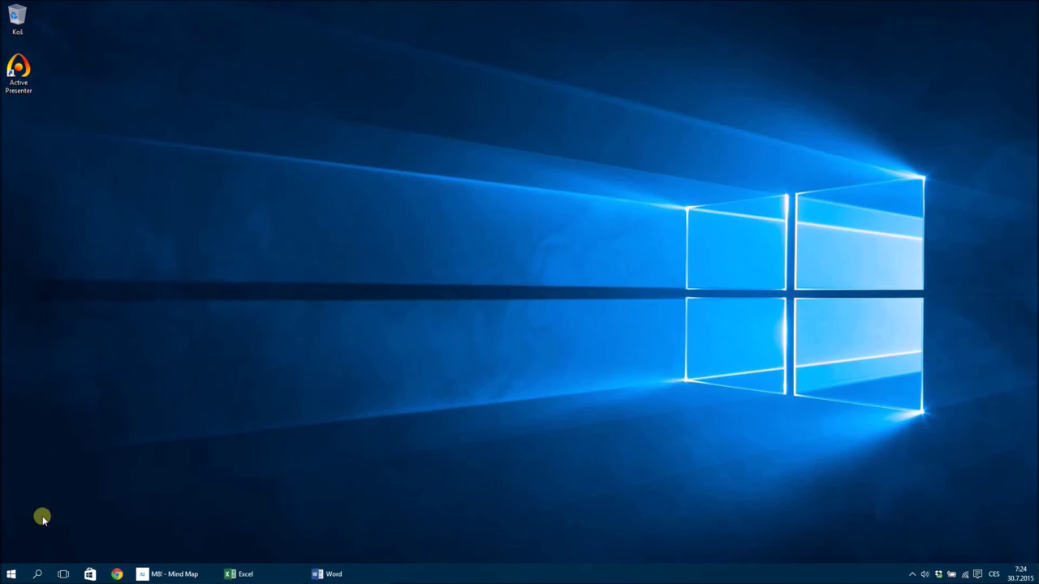
- Launch Microsoft Edge, maximize its window, place the cursor in the start page's search field, and close the browser
click(10, 574)
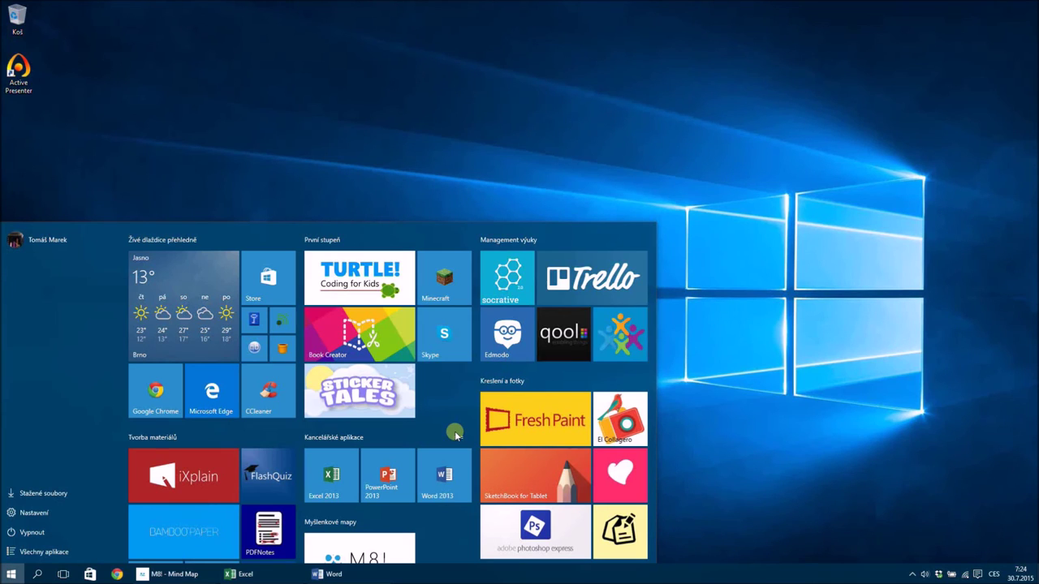
click(218, 396)
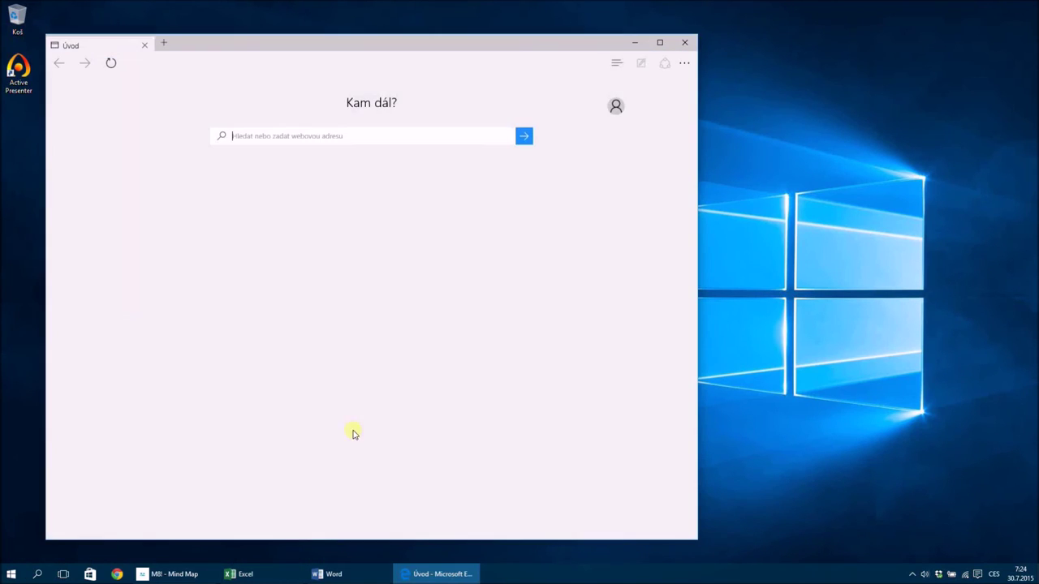
click(660, 42)
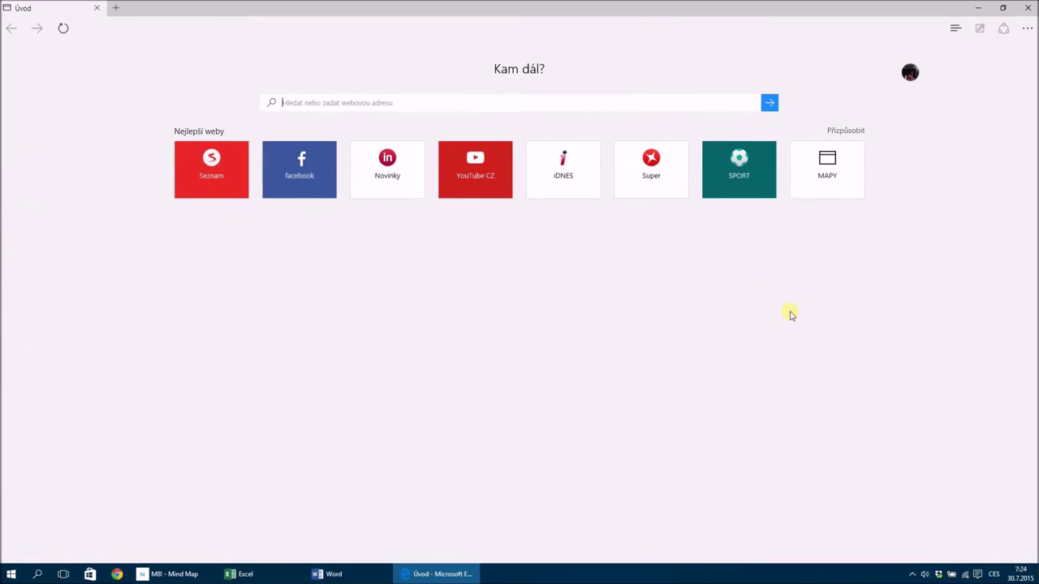
click(341, 102)
click(1031, 8)
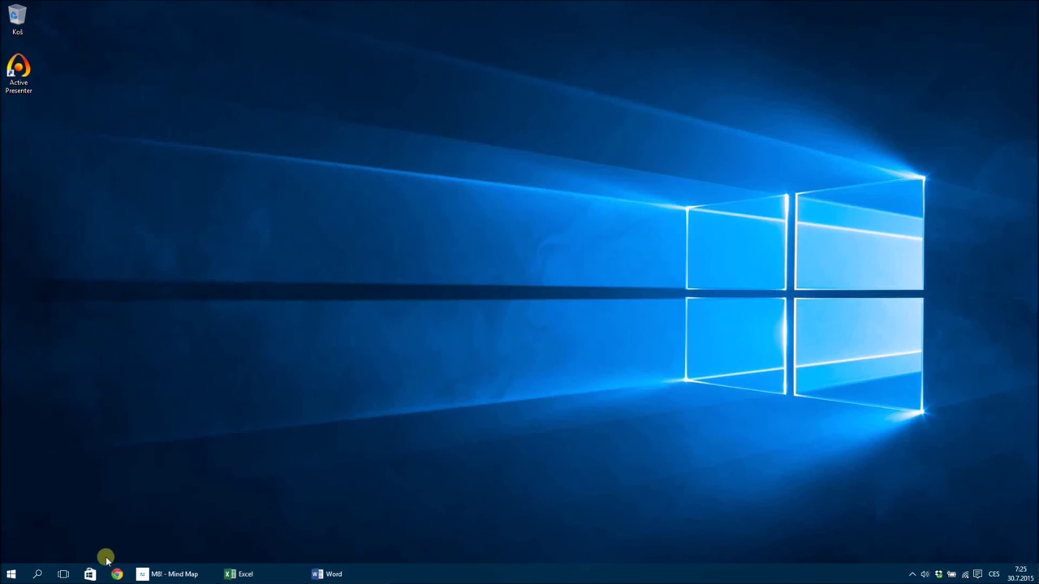
- Open the Windows Store, browse the featured apps and games on its home page, and close it
click(89, 577)
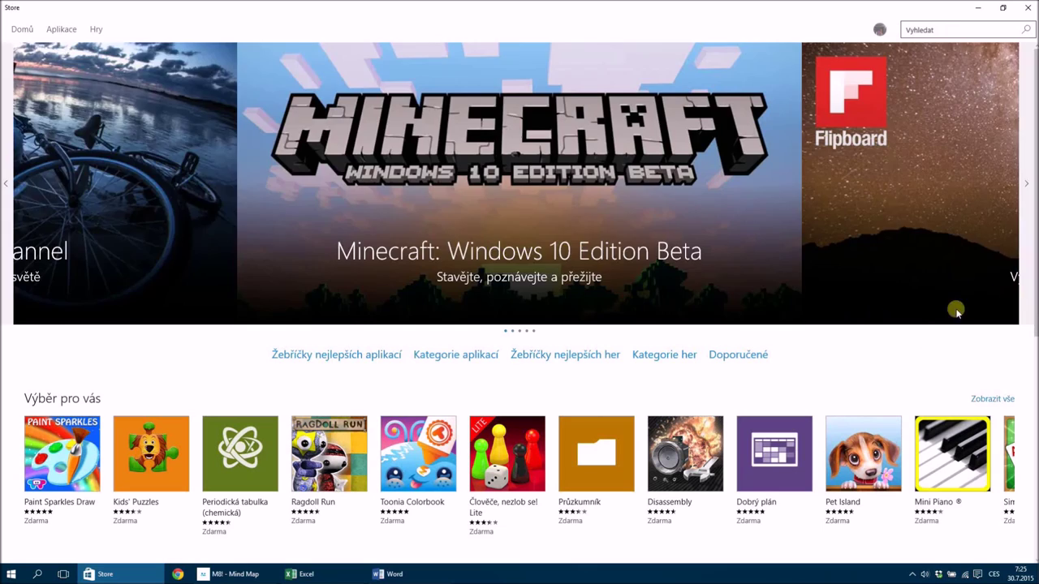
scroll(877, 375, down, 3)
scroll(877, 378, down, 3)
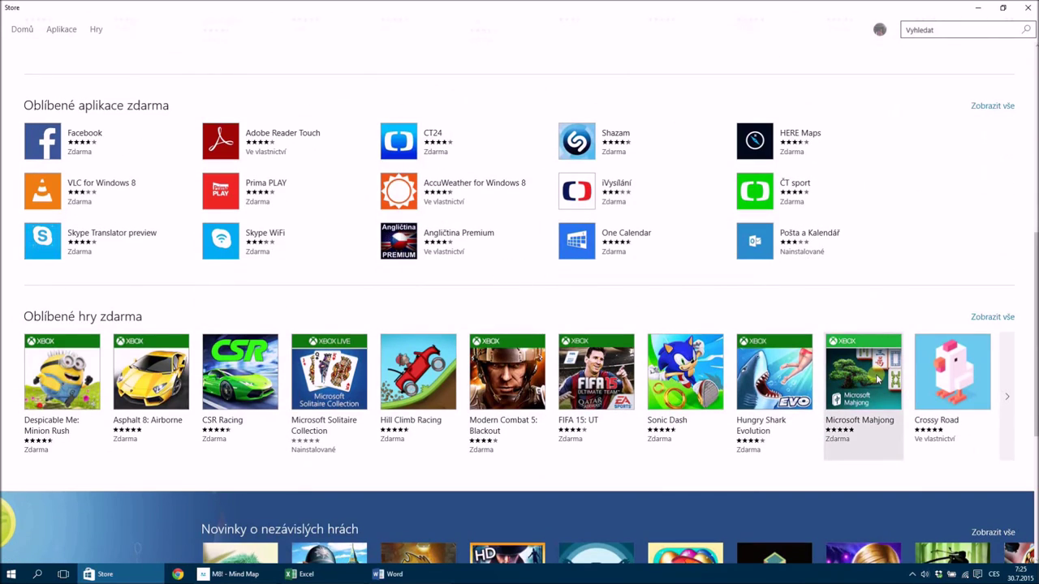
scroll(856, 299, up, 6)
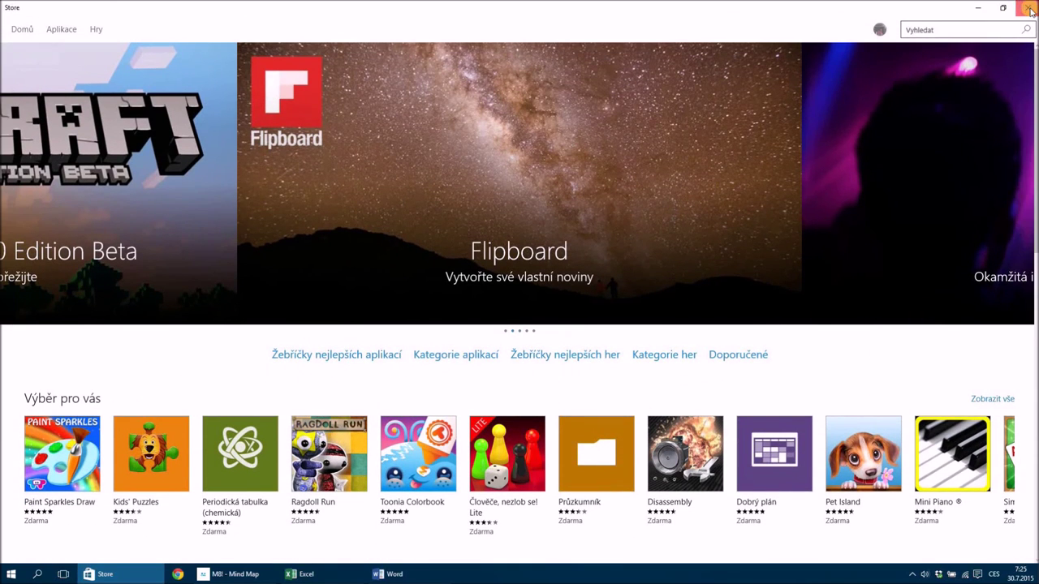
click(1029, 8)
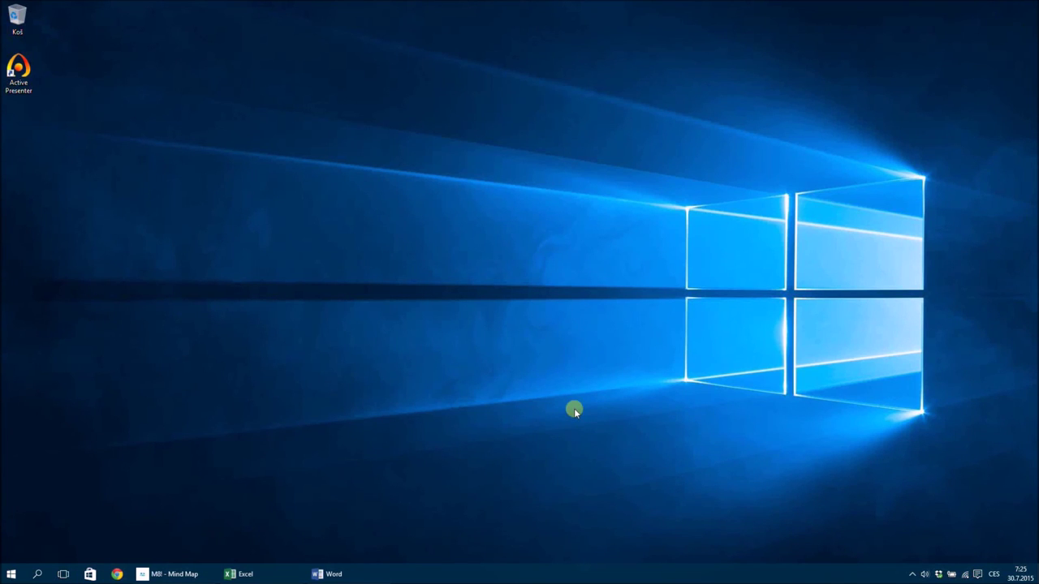